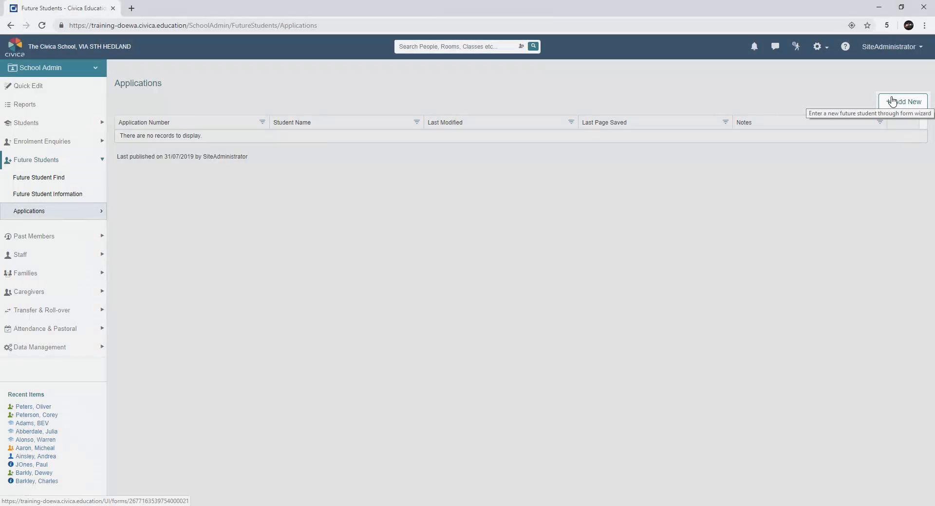
Step: Start a new student enrolment application and continue past the step 1 usage notice
{"action": "left_click", "coordinate": [892, 101]}
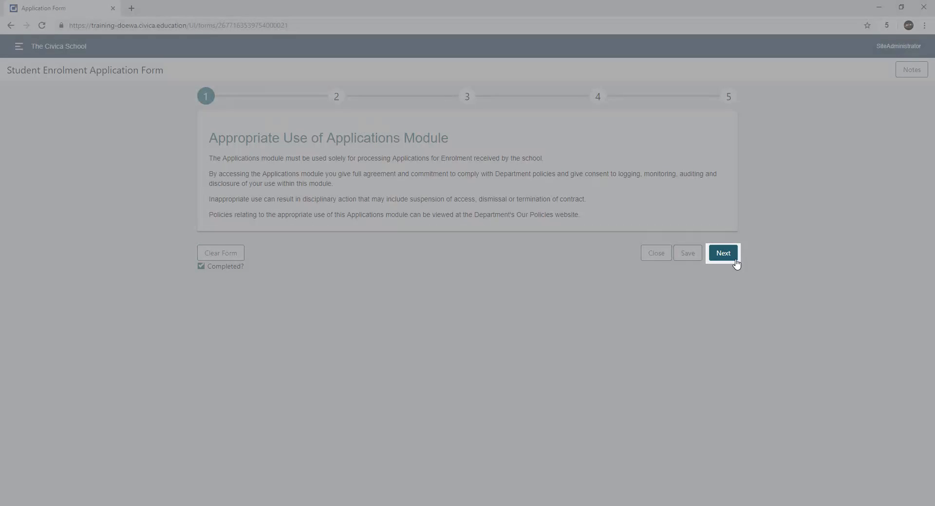
{"action": "left_click", "coordinate": [735, 260]}
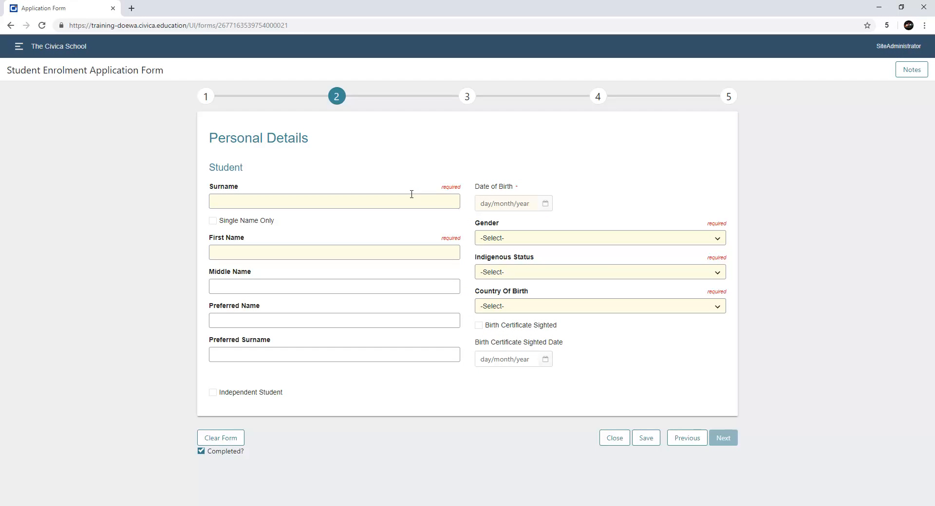
Step: Enter the student's surname and first name, and show the one matching existing record
{"action": "left_click", "coordinate": [411, 195]}
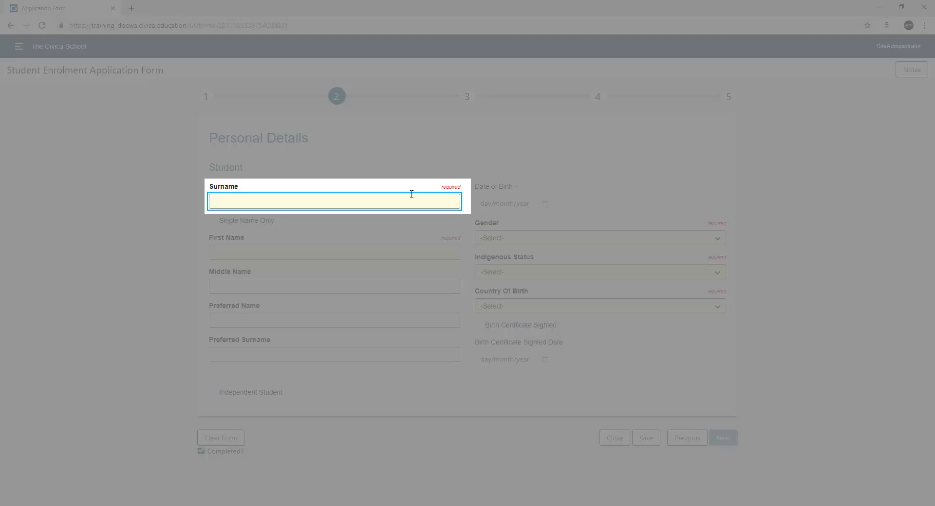
{"action": "key", "text": "Tab"}
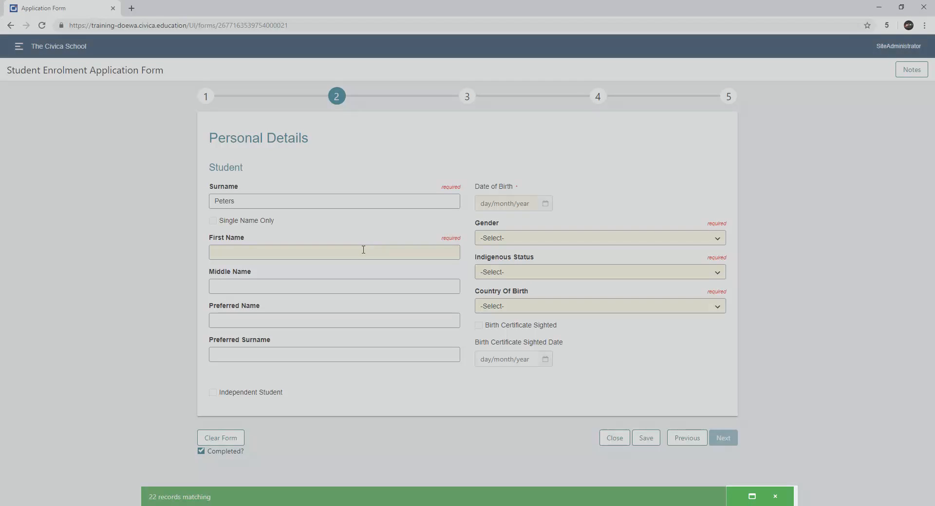
{"action": "left_click", "coordinate": [363, 250]}
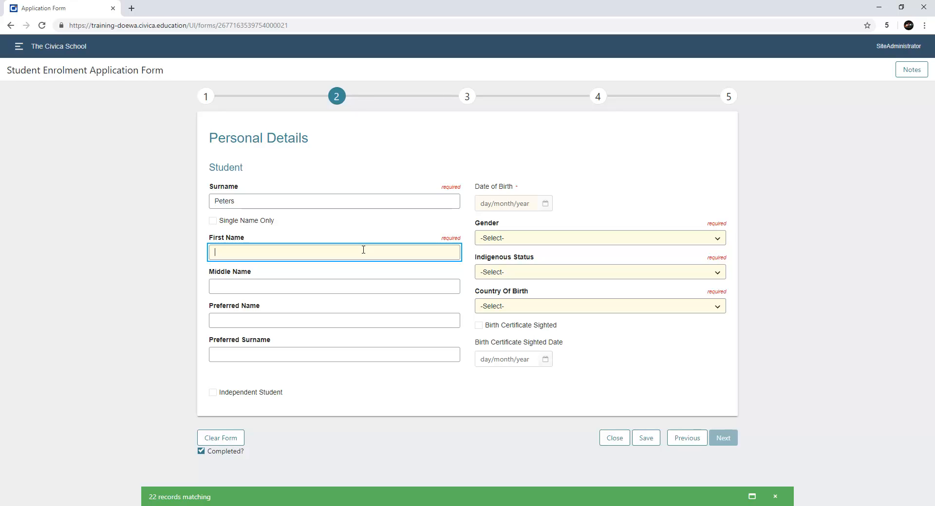
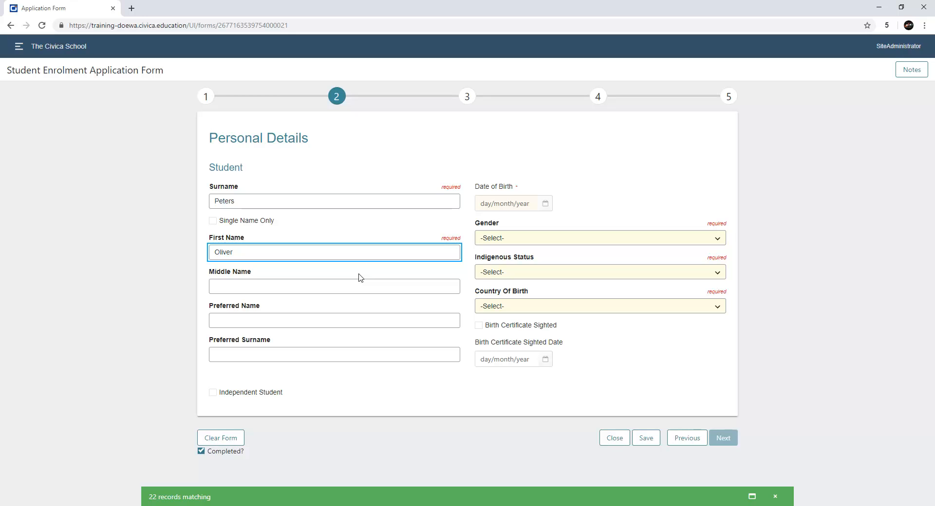
{"action": "left_click", "coordinate": [359, 274]}
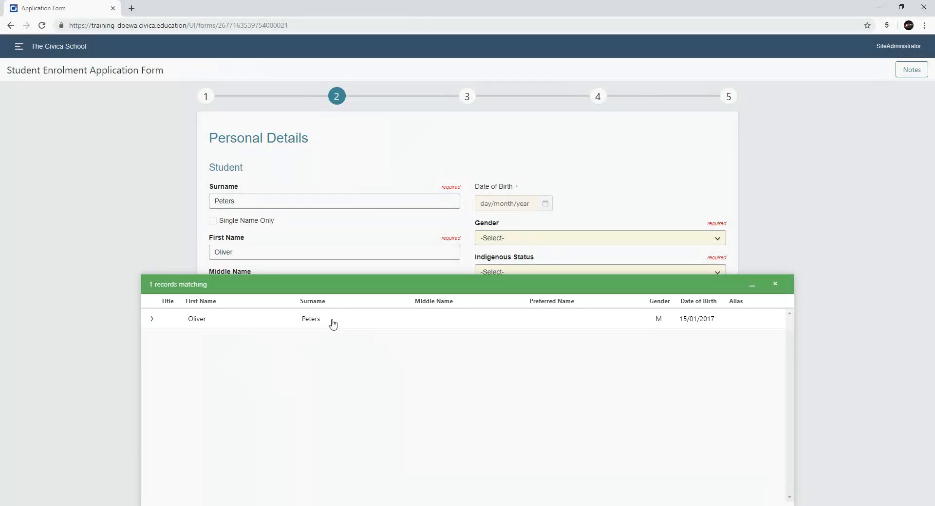
Step: Expand the matching record and select it to copy its details into Personal Details
{"action": "left_click", "coordinate": [333, 324]}
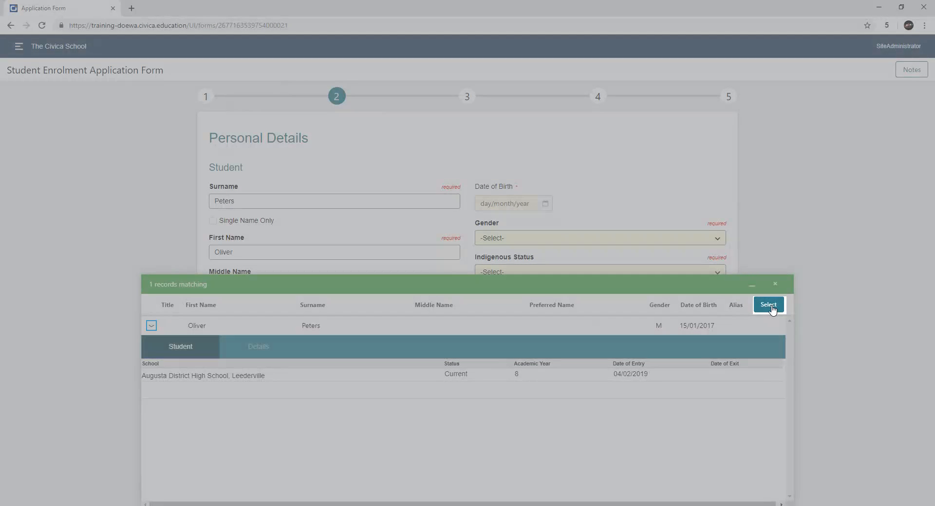
{"action": "left_click", "coordinate": [771, 307]}
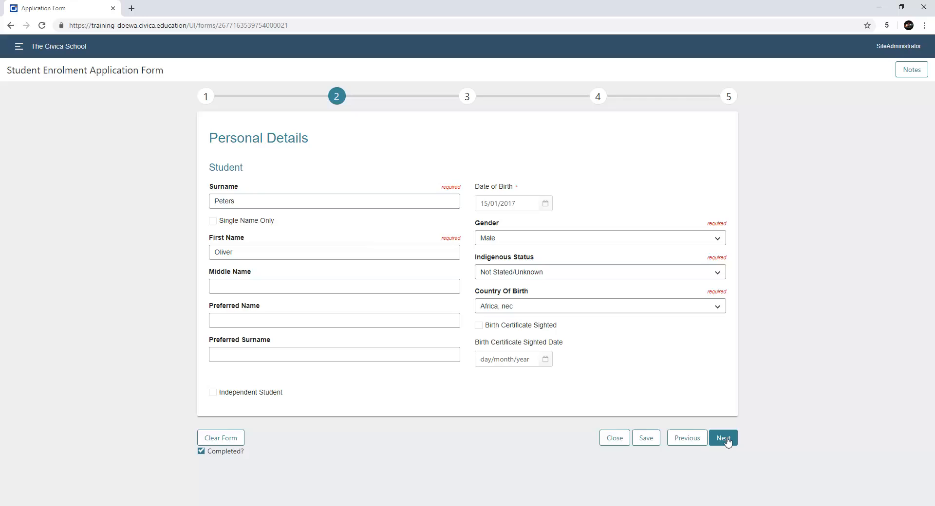
Step: Advance to Start Date and Year Level and set the entry date to 08/08/2019
{"action": "left_click", "coordinate": [727, 440]}
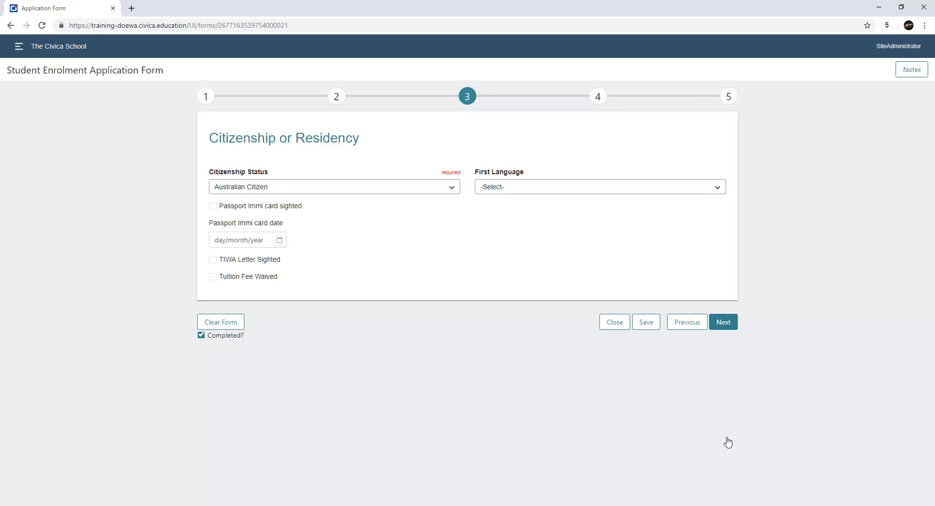
{"action": "left_click", "coordinate": [726, 324]}
{"action": "left_click", "coordinate": [281, 240]}
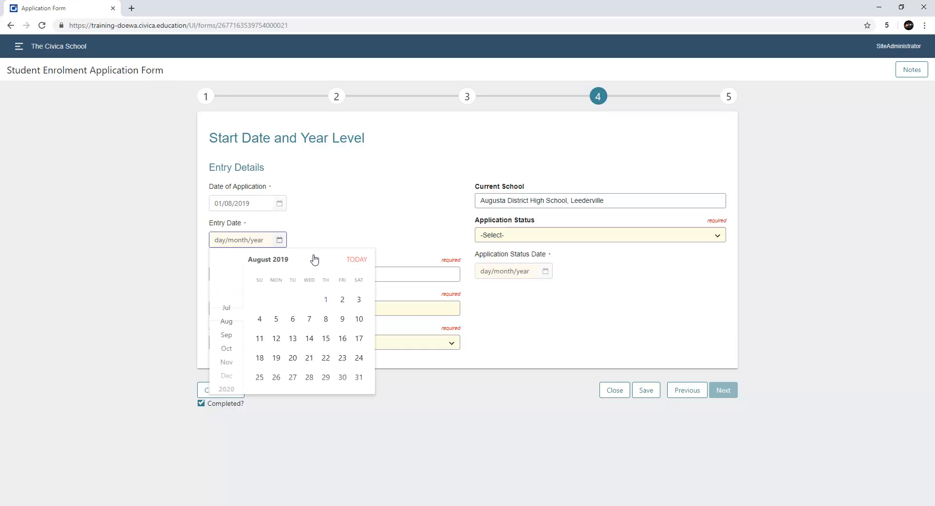
{"action": "left_click", "coordinate": [326, 320]}
Step: Set year of entry to PS and application status to Application dated 01/08/2019
{"action": "left_click", "coordinate": [326, 342]}
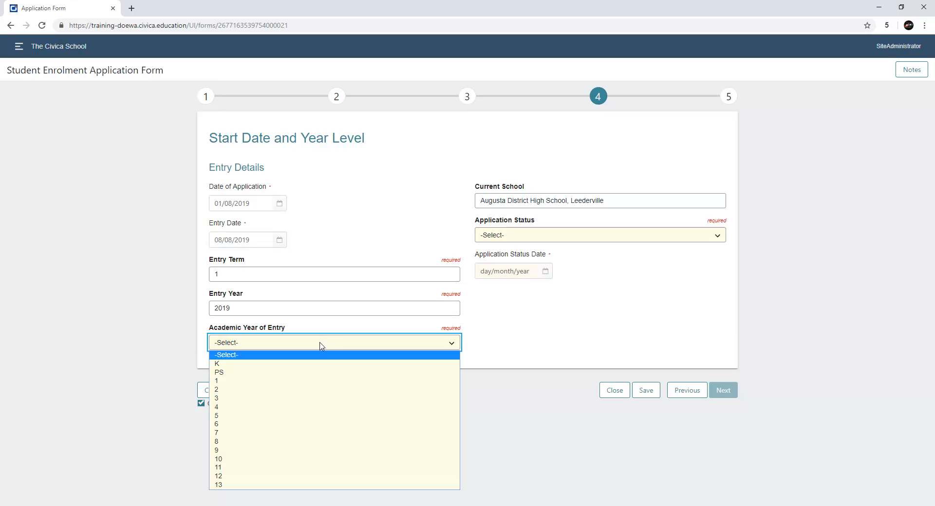
{"action": "left_click", "coordinate": [319, 375]}
{"action": "left_click", "coordinate": [589, 236]}
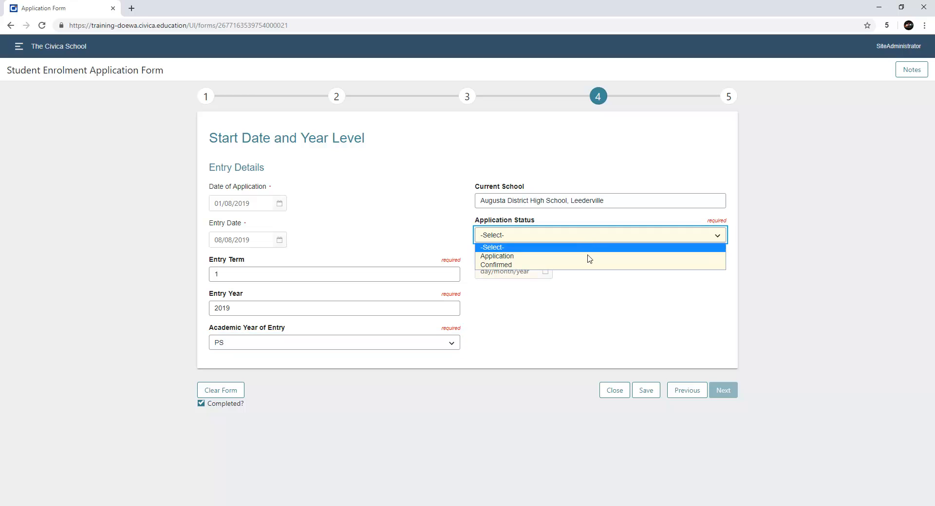
{"action": "left_click", "coordinate": [589, 254]}
{"action": "left_click", "coordinate": [542, 274]}
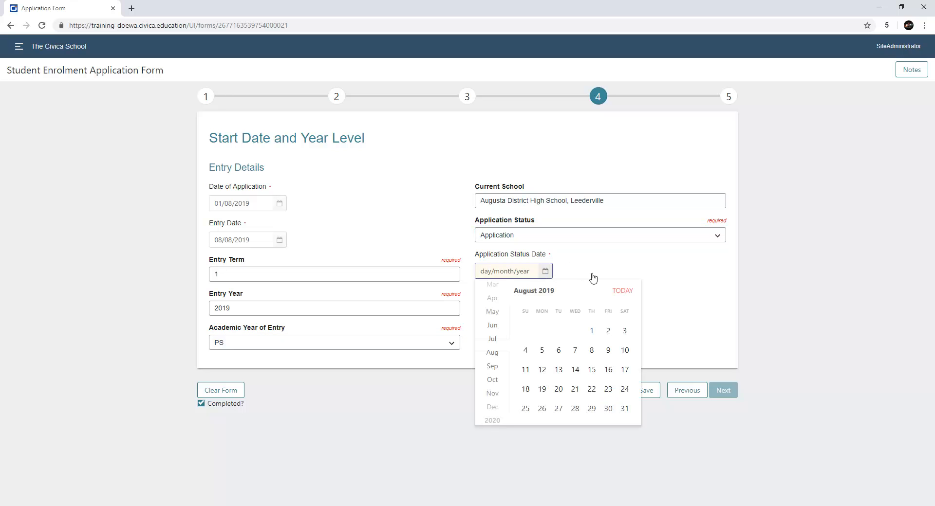
{"action": "left_click", "coordinate": [613, 291]}
{"action": "left_click", "coordinate": [613, 289]}
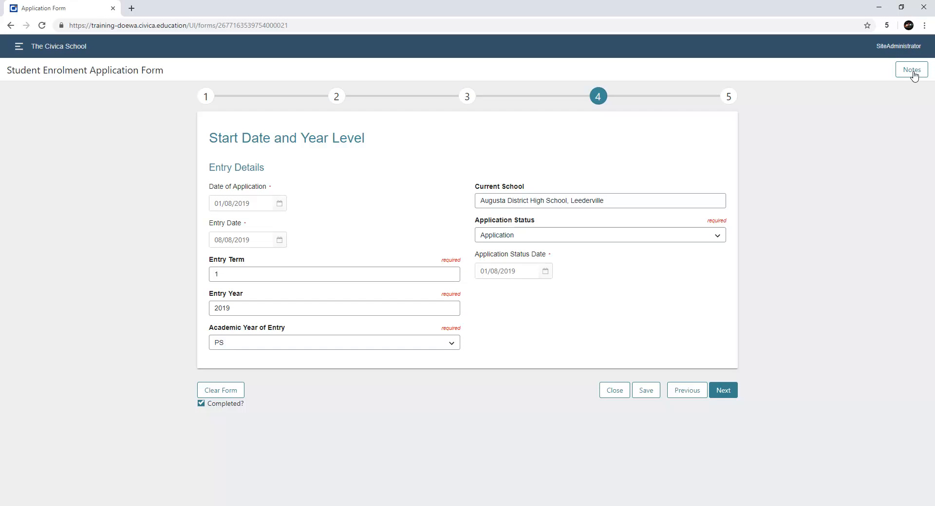
Step: Add and save the application note 'Awaiting further documents from Caregiver.'
{"action": "left_click", "coordinate": [913, 71]}
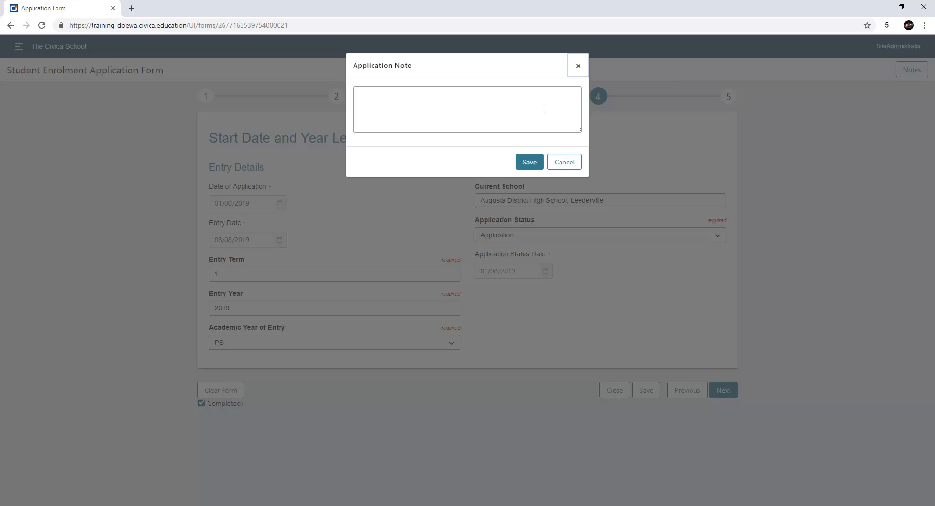
{"action": "left_click", "coordinate": [544, 111]}
{"action": "type", "text": "Awaiting further documents from Caregiver."}
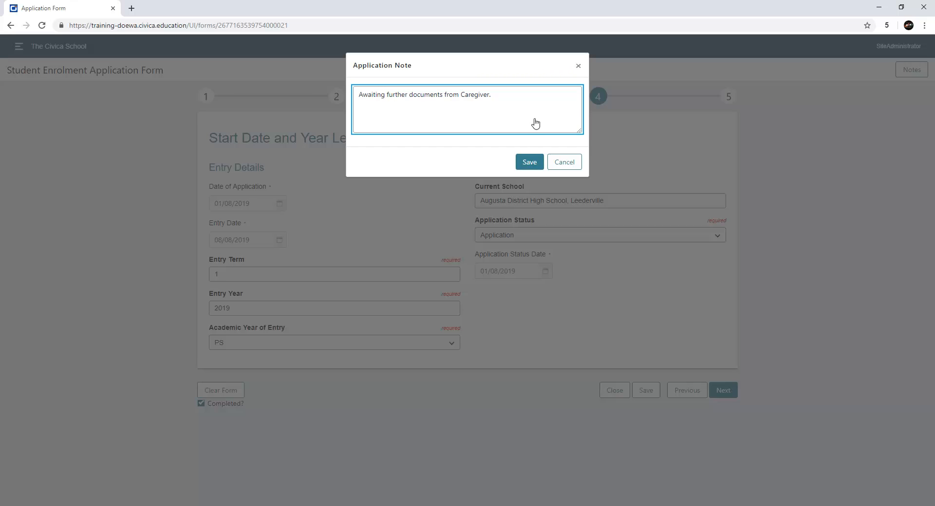
{"action": "left_click", "coordinate": [530, 161]}
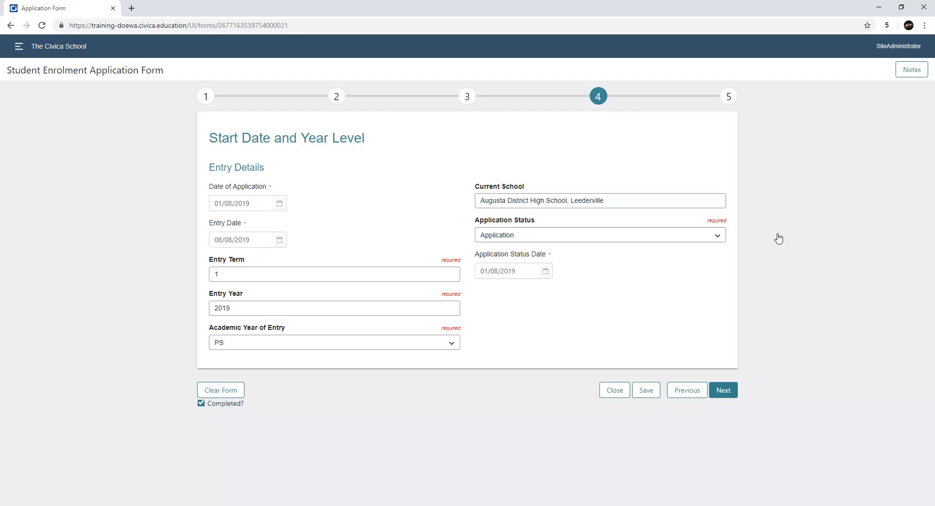
Step: Save and close the draft, then enter Miss as the primary caregiver's mail salutation
{"action": "left_click", "coordinate": [647, 391]}
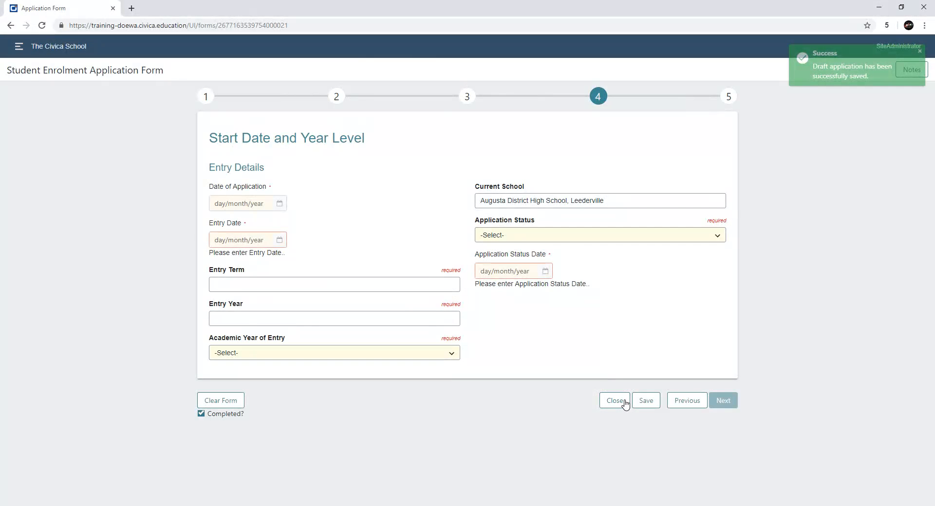
{"action": "left_click", "coordinate": [614, 401]}
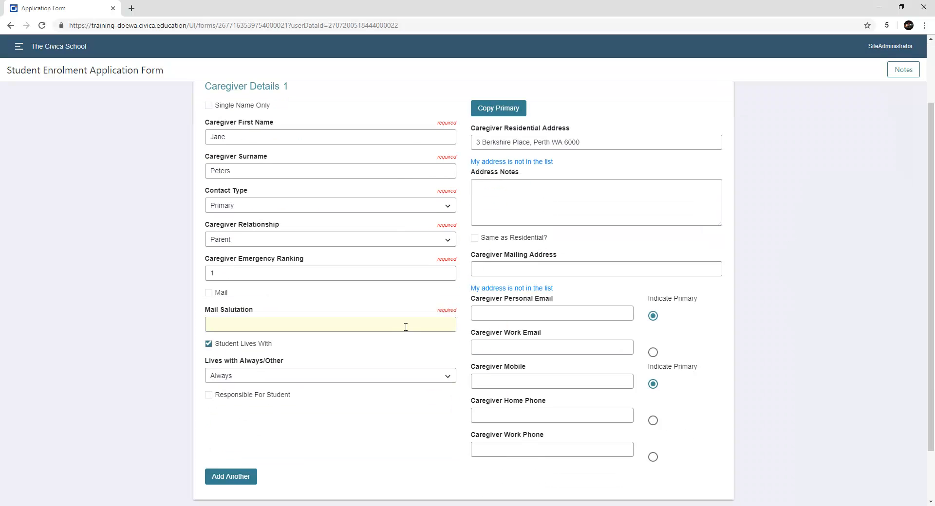
{"action": "left_click", "coordinate": [404, 325]}
{"action": "type", "text": "Miss"}
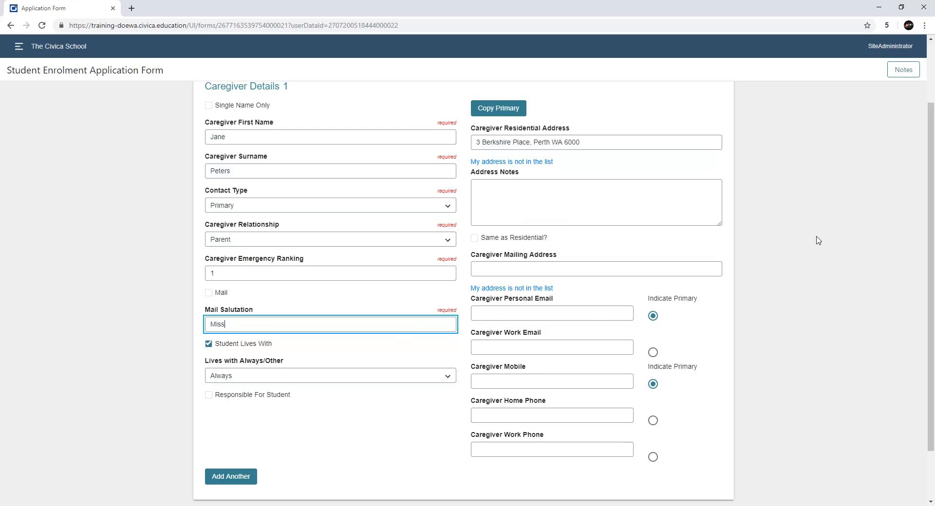
{"action": "left_click", "coordinate": [861, 241]}
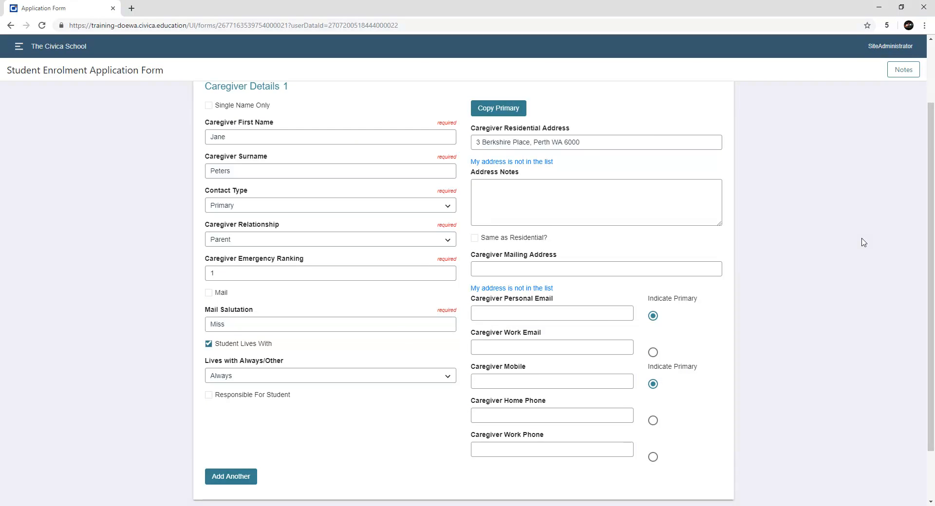
{"action": "scroll", "coordinate": [827, 341], "scroll_direction": "down", "scroll_amount": 2}
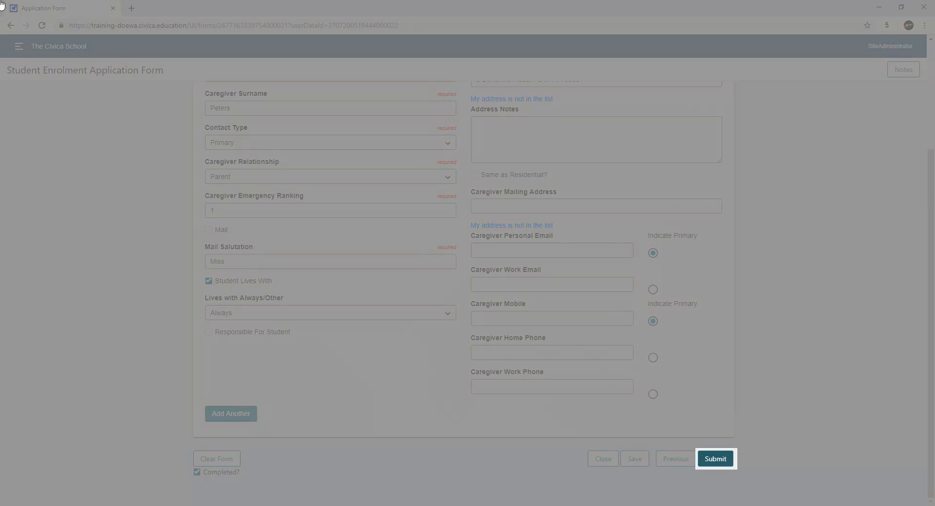
Step: Submit the application, finish, and open the Future Students list's entry year filter
{"action": "left_click", "coordinate": [715, 458]}
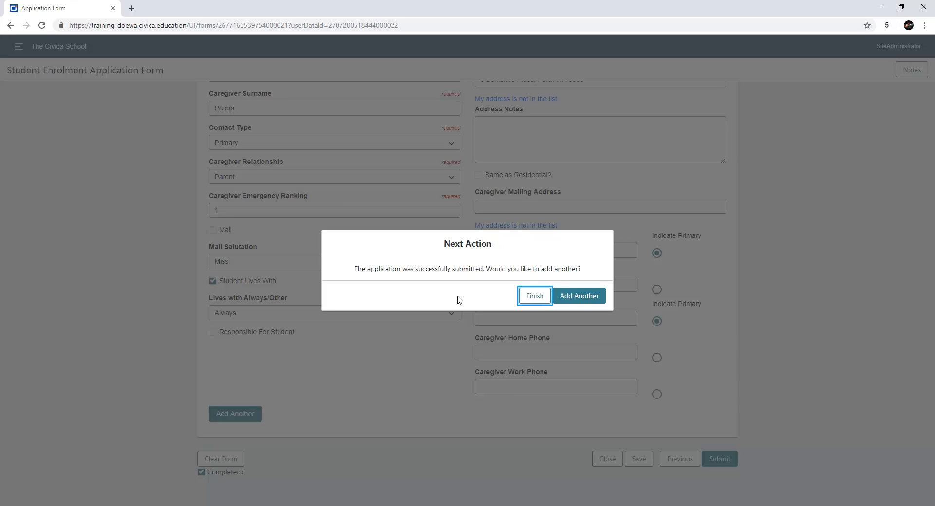
{"action": "left_click", "coordinate": [535, 296]}
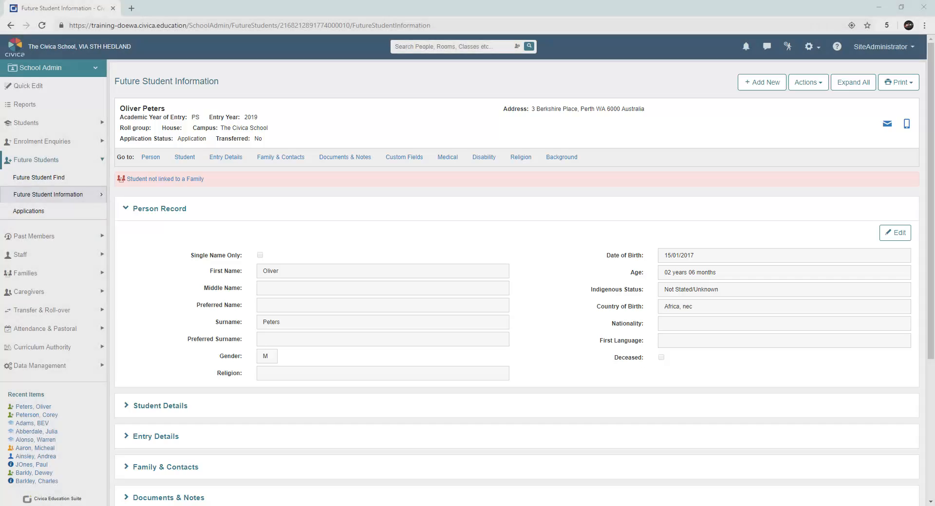
{"action": "left_click", "coordinate": [54, 163]}
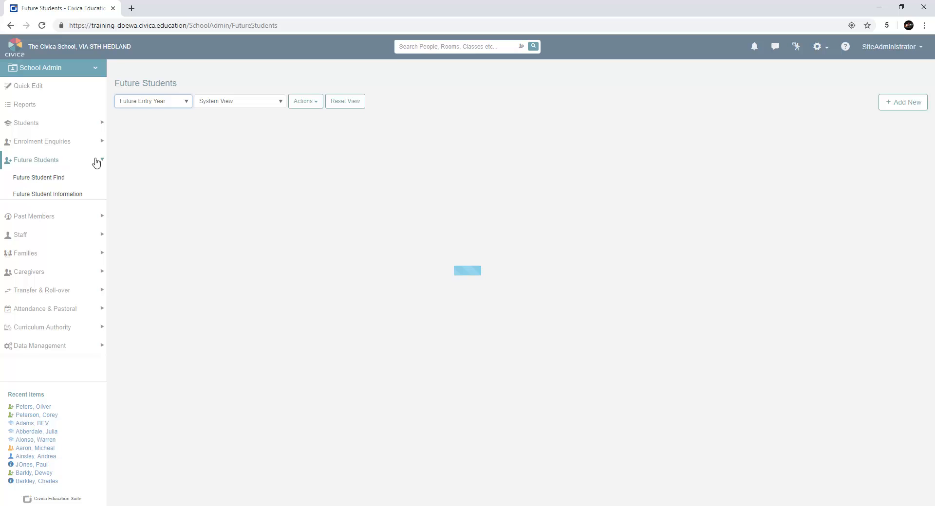
{"action": "left_click", "coordinate": [171, 103]}
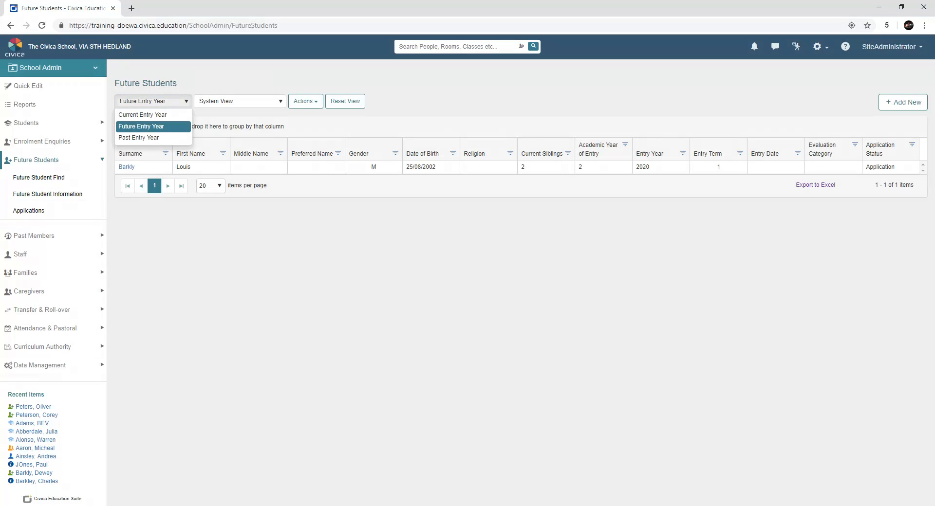